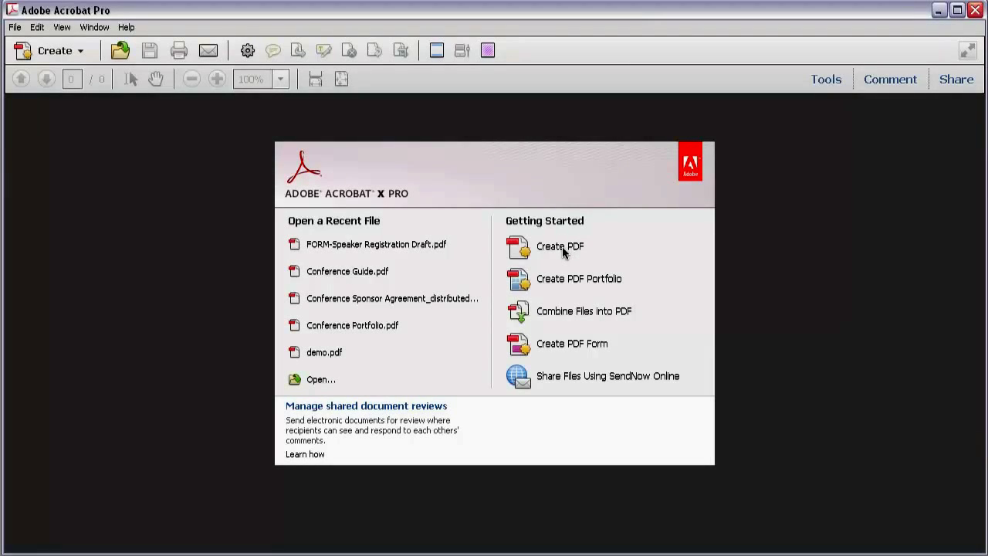
Convert web capture.png into a PDF, showing All Supported Formats to find the image.
{"action": "left_click", "coordinate": [563, 252]}
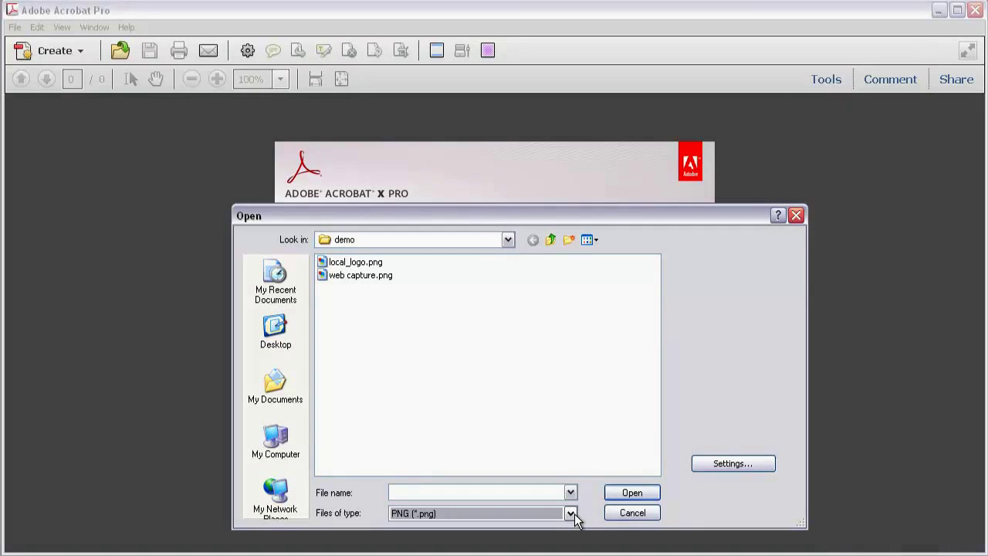
{"action": "left_click", "coordinate": [571, 513]}
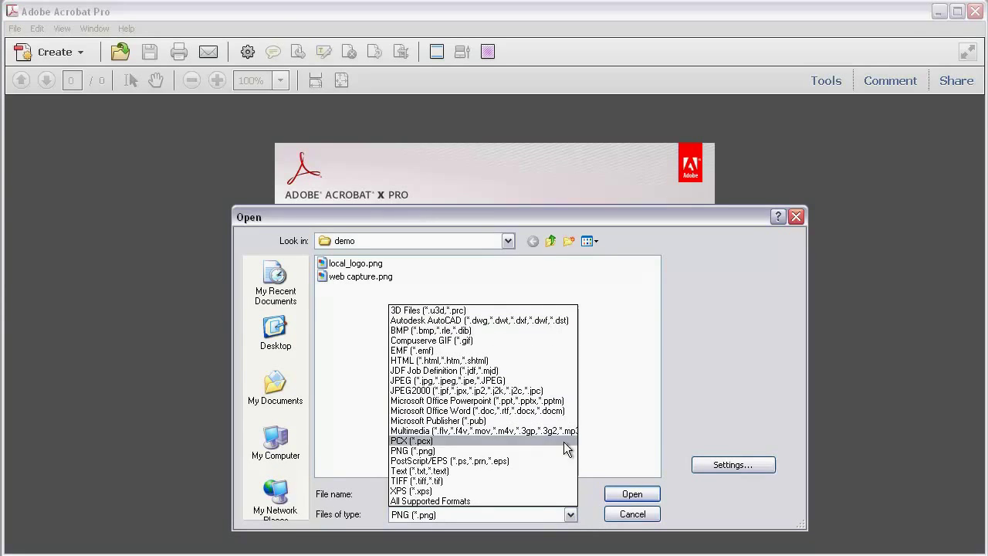
{"action": "left_click", "coordinate": [567, 501]}
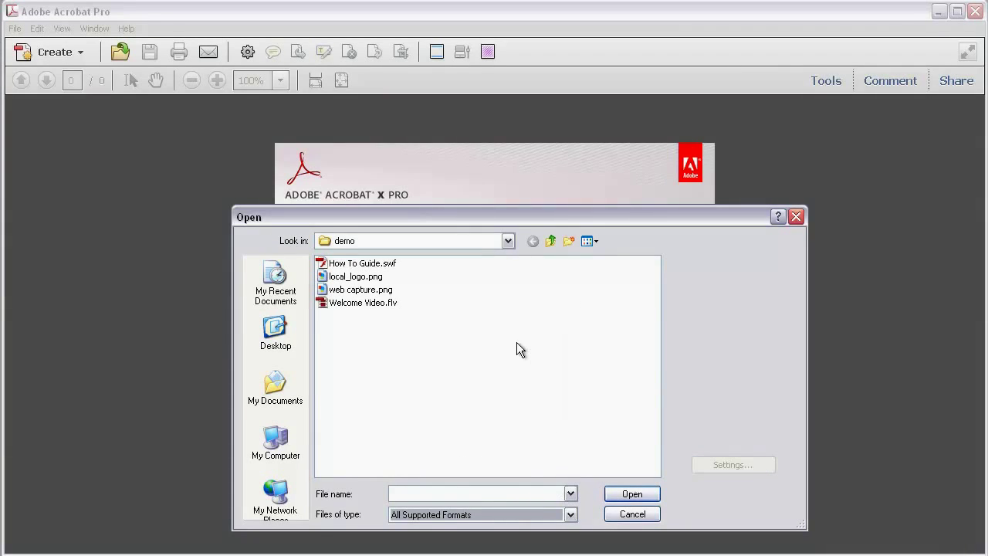
{"action": "left_click", "coordinate": [386, 291]}
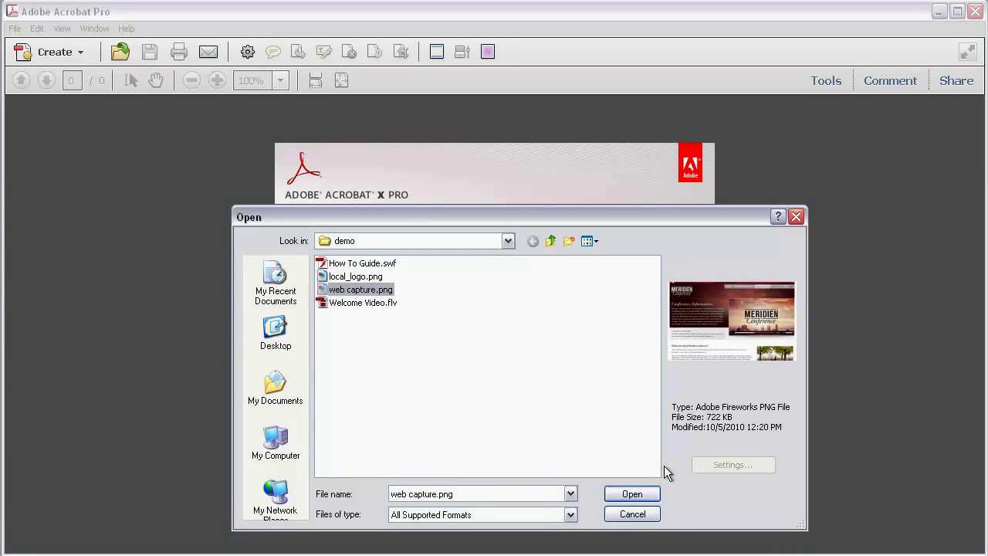
{"action": "left_click", "coordinate": [643, 493]}
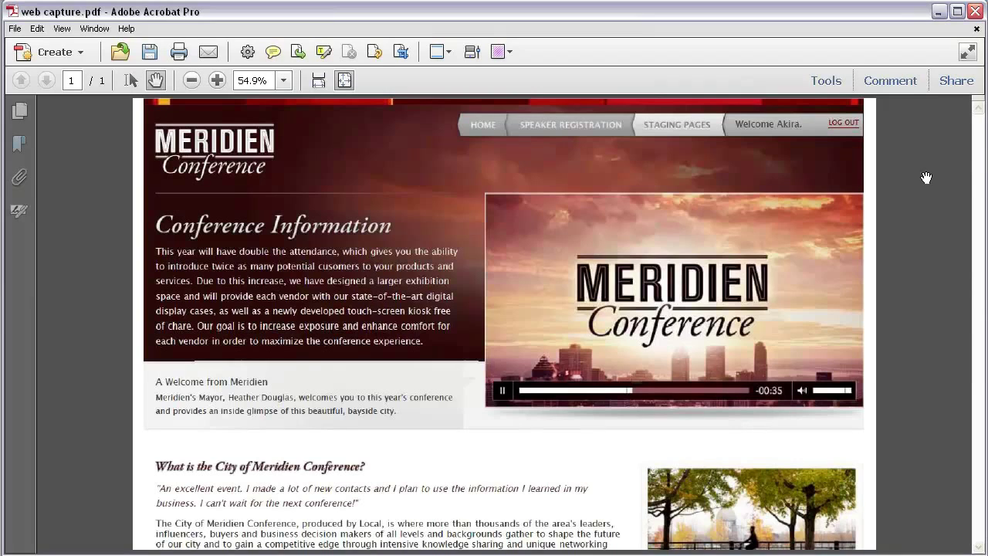
Close web capture.pdf, discarding its changes.
{"action": "left_click", "coordinate": [977, 30]}
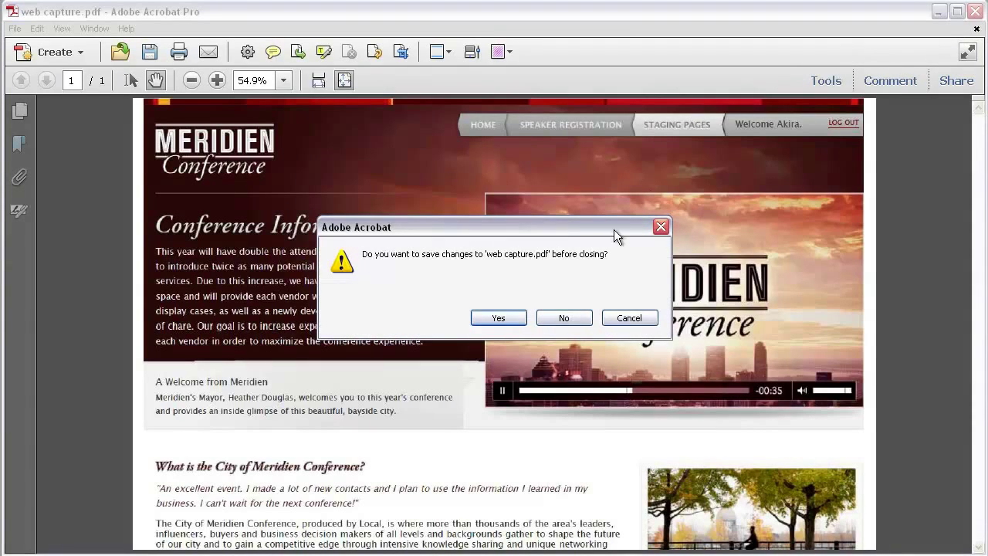
{"action": "left_click", "coordinate": [564, 318]}
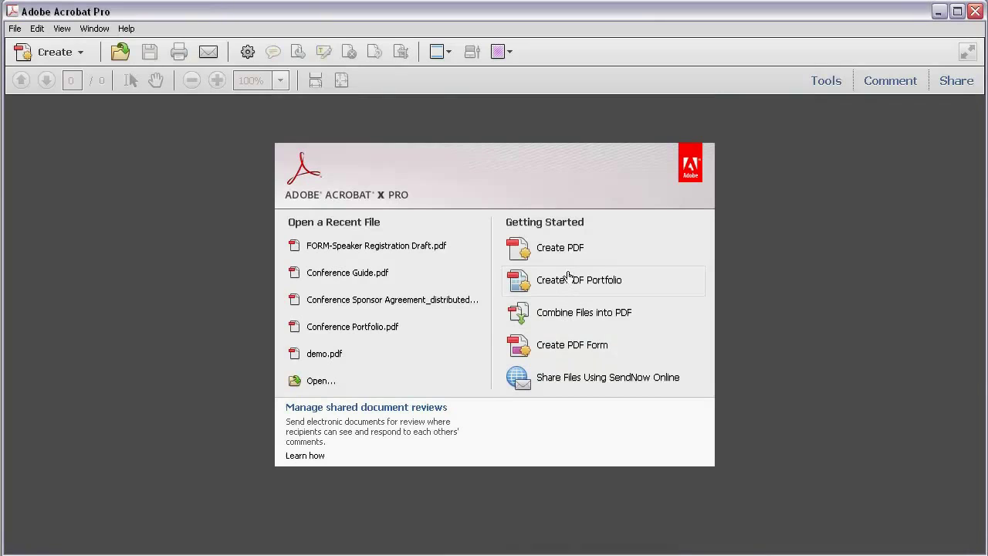
Start a PDF Portfolio, preview Freeform, Grid, Linear and Wave, then pick Click-Through.
{"action": "left_click", "coordinate": [632, 284]}
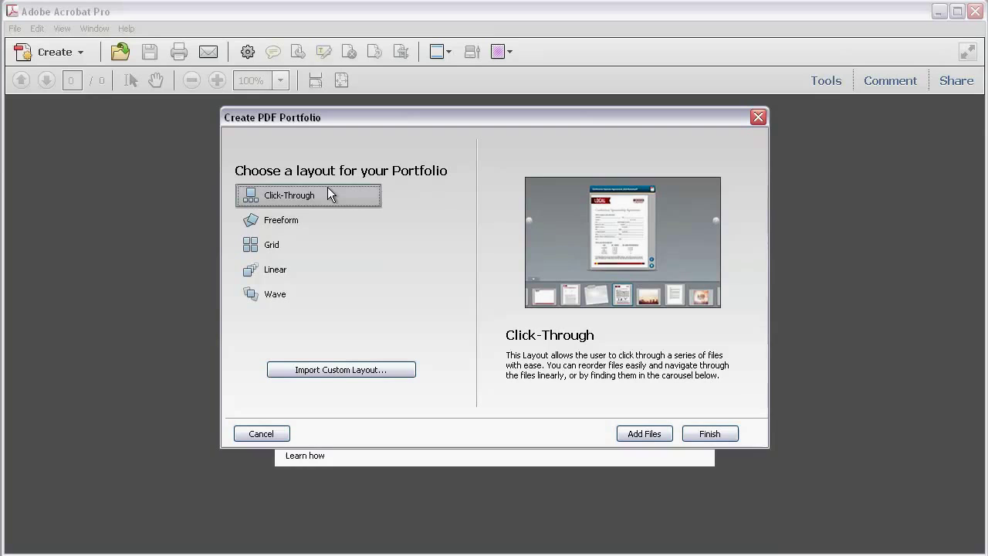
{"action": "left_click", "coordinate": [271, 222]}
{"action": "left_click", "coordinate": [270, 244]}
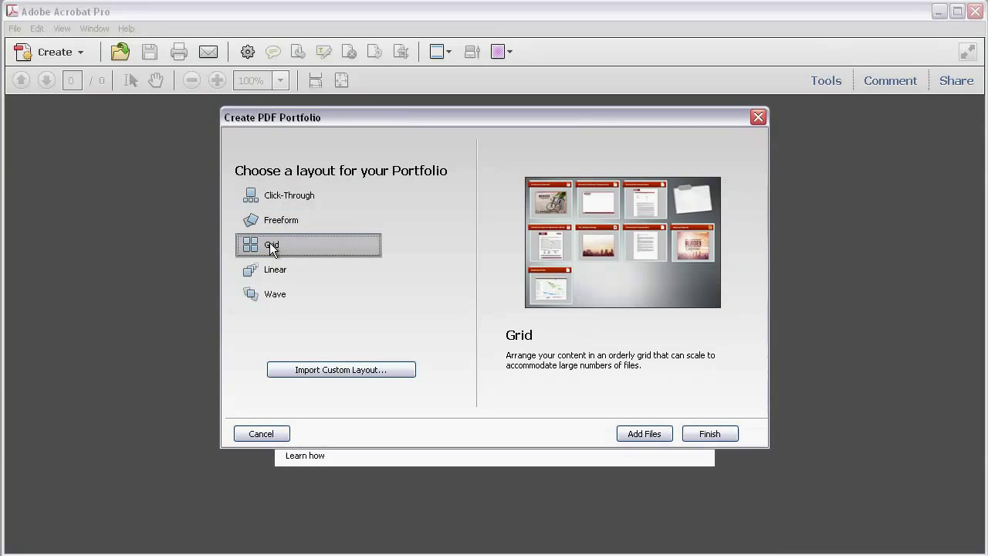
{"action": "left_click", "coordinate": [281, 272]}
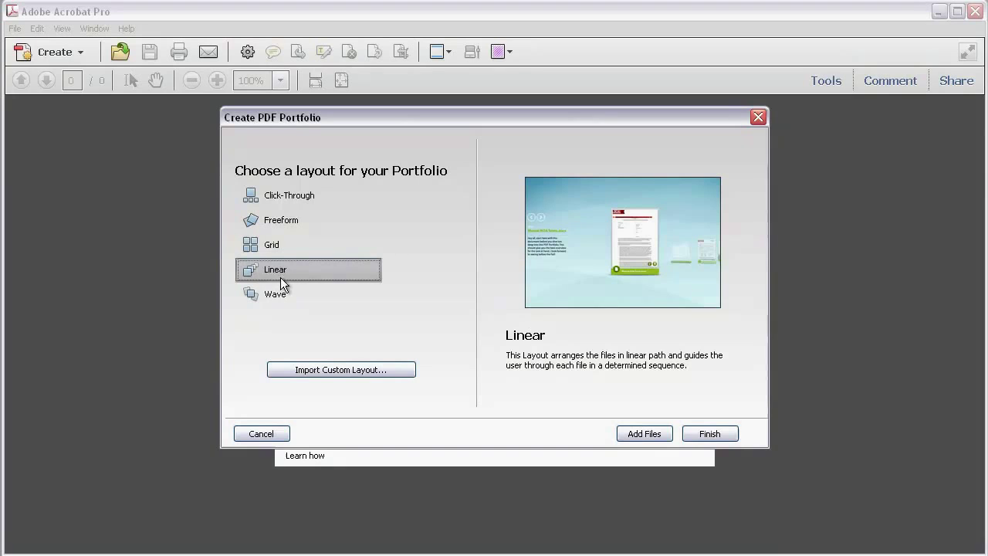
{"action": "left_click", "coordinate": [282, 294]}
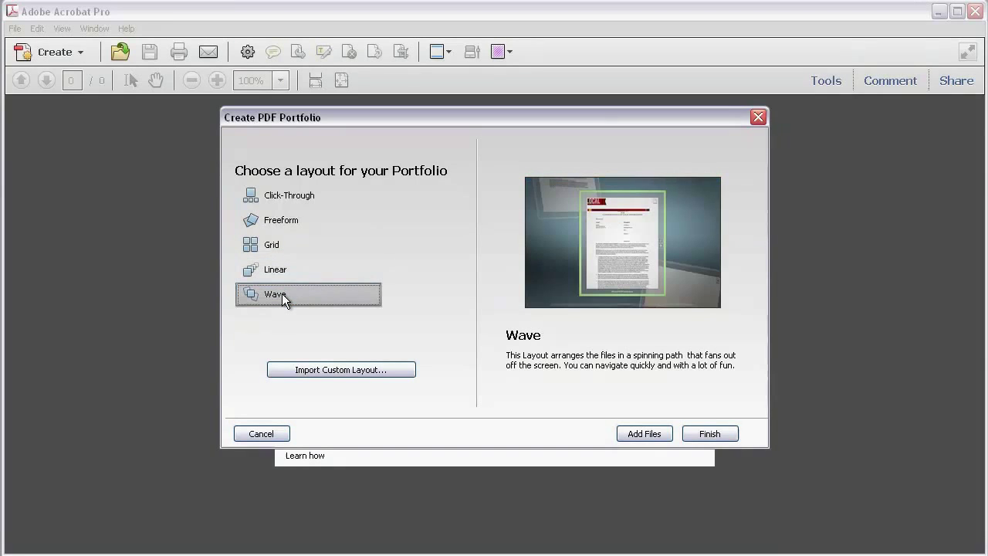
{"action": "left_click", "coordinate": [306, 198]}
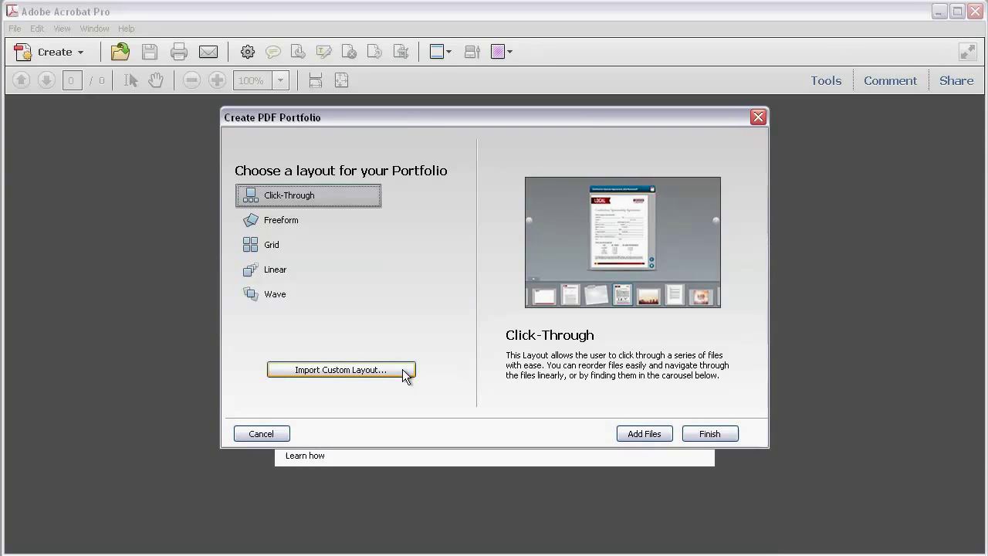
Add Conference Guide.pdf and the sponsor agreement to the portfolio, then close Portfolio1.pdf unsaved.
{"action": "left_click", "coordinate": [644, 434]}
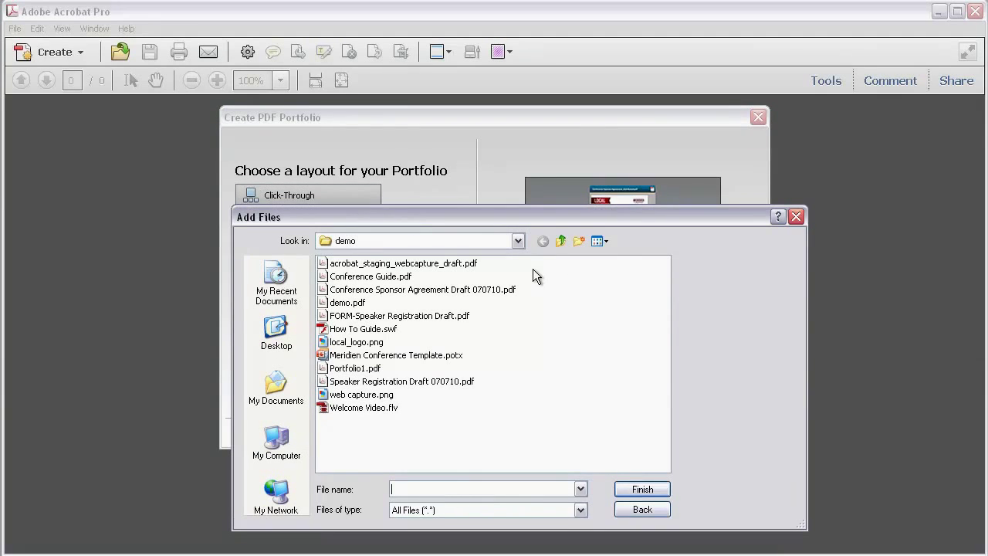
{"action": "left_click_drag", "start_coordinate": [532, 267], "coordinate": [467, 297]}
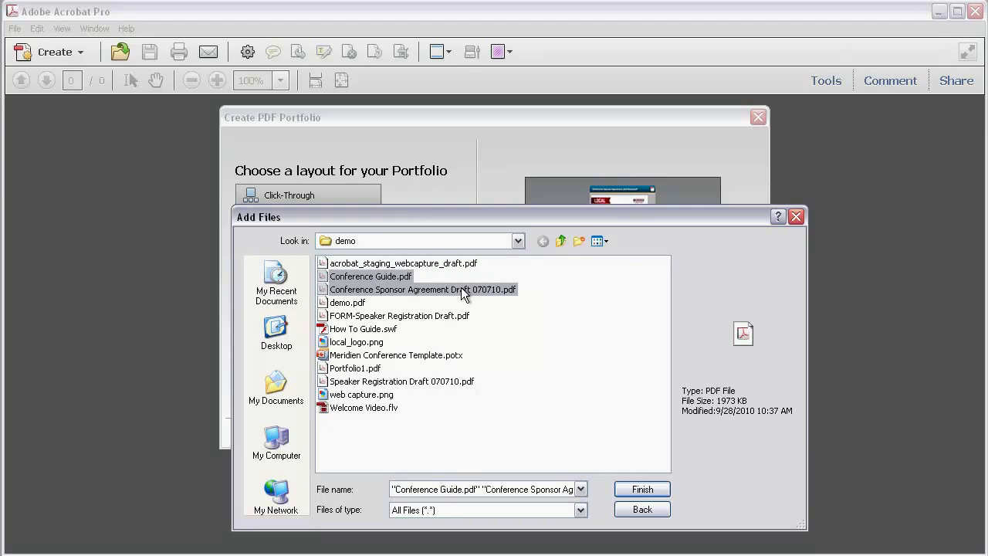
{"action": "left_click", "coordinate": [641, 490]}
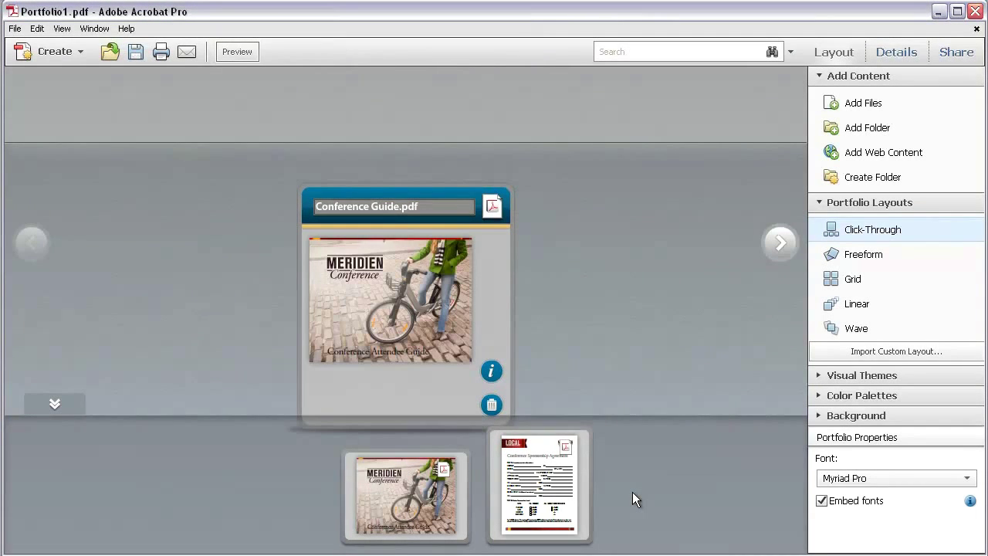
{"action": "left_click", "coordinate": [977, 28]}
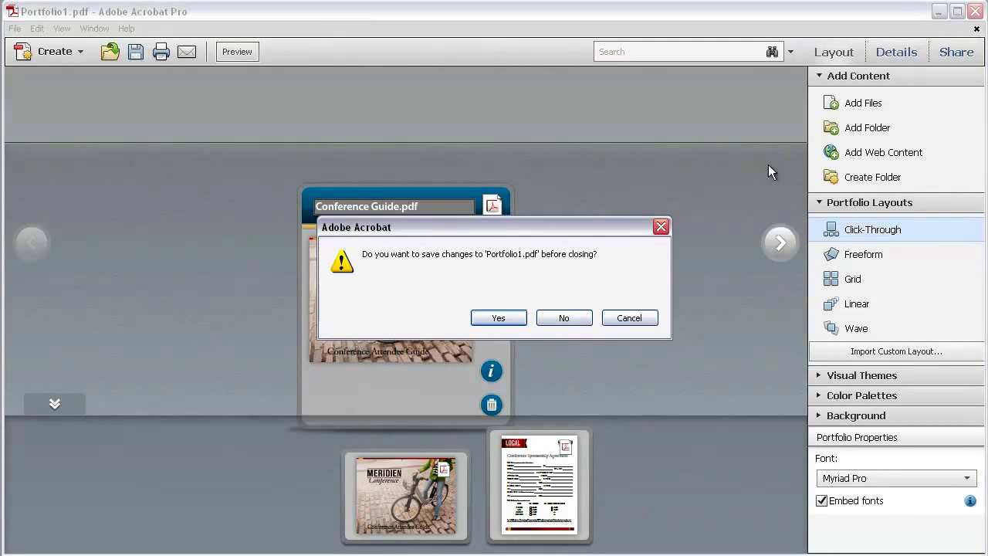
{"action": "left_click", "coordinate": [566, 317]}
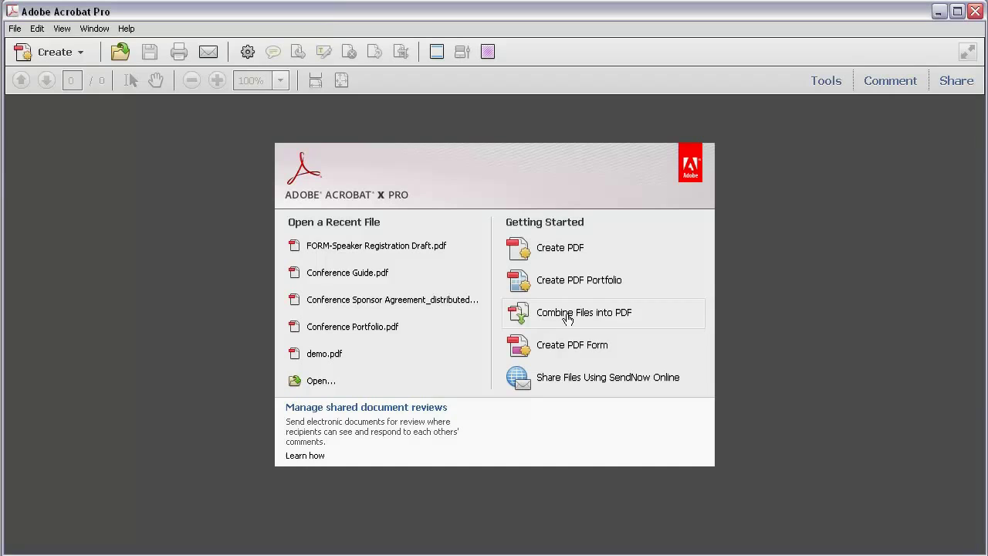
Merge the web capture draft, Conference Guide and sponsor agreement PDFs into Binder1.pdf.
{"action": "left_click", "coordinate": [571, 312]}
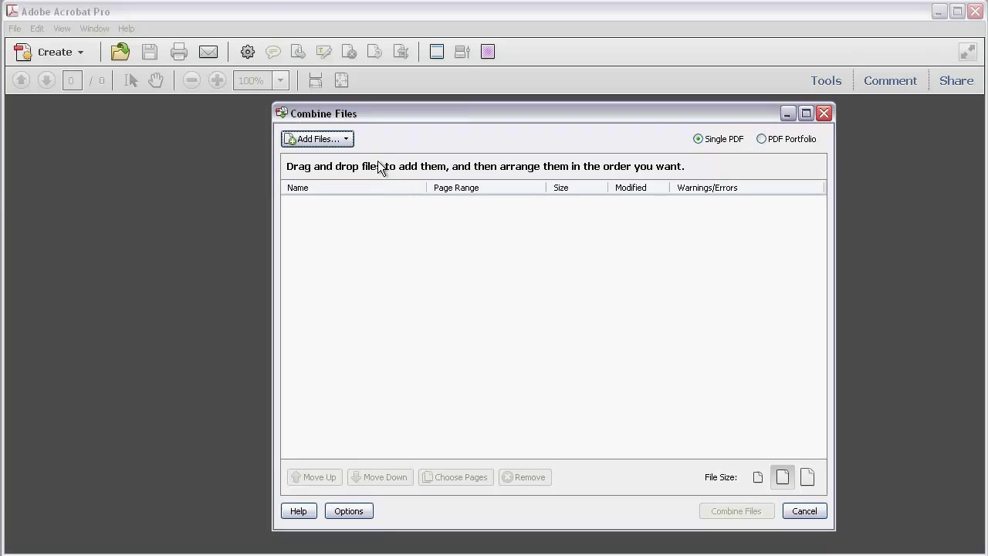
{"action": "left_click", "coordinate": [335, 136]}
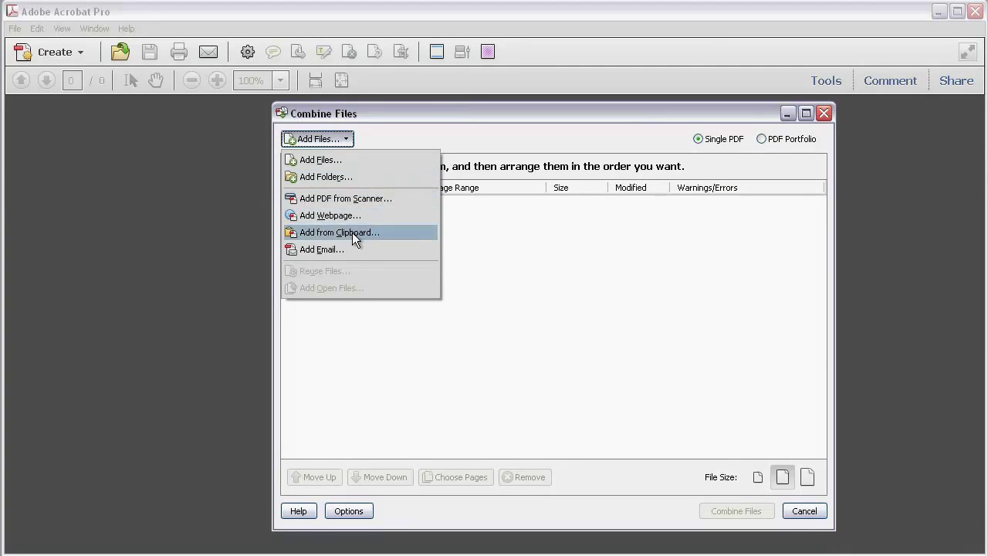
{"action": "left_click", "coordinate": [356, 158]}
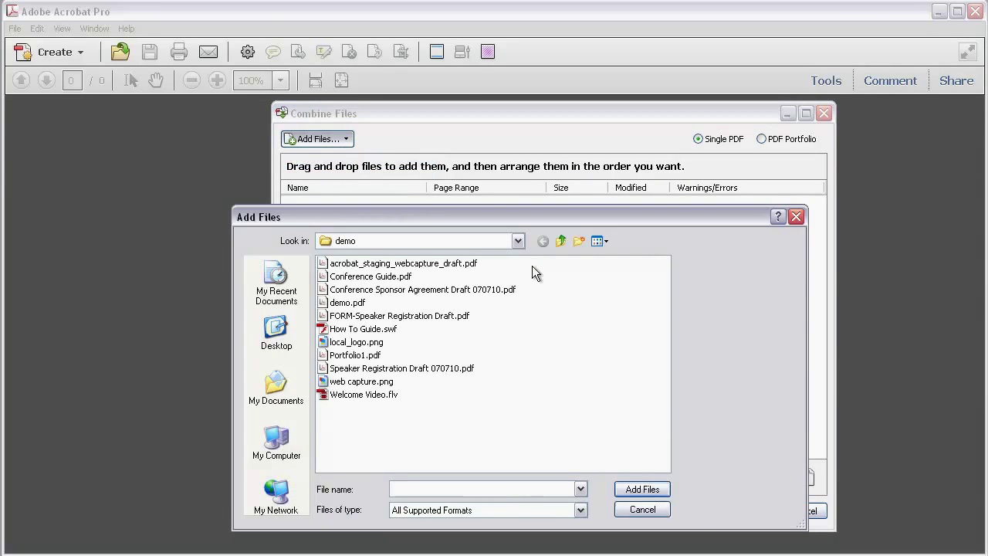
{"action": "left_click_drag", "start_coordinate": [532, 266], "coordinate": [463, 298]}
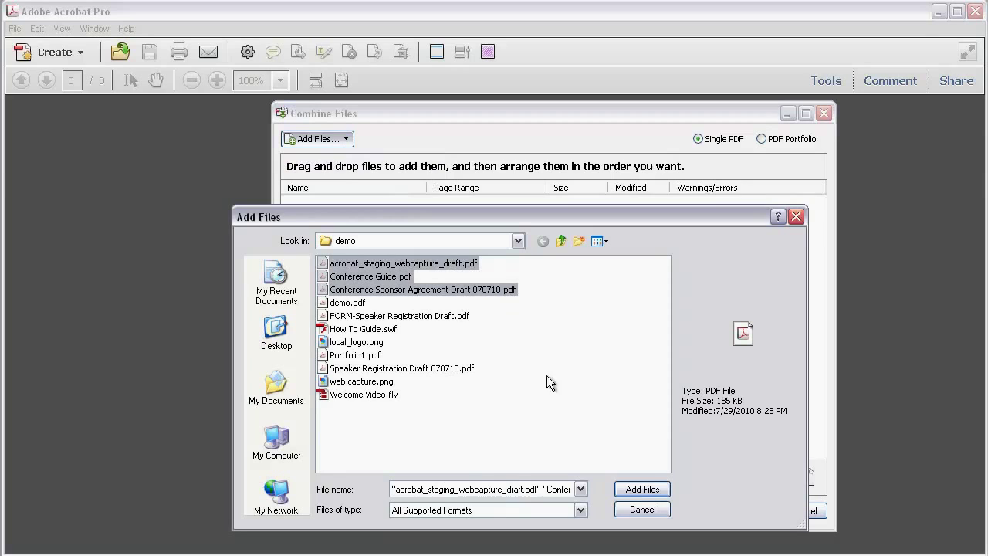
{"action": "left_click", "coordinate": [646, 488]}
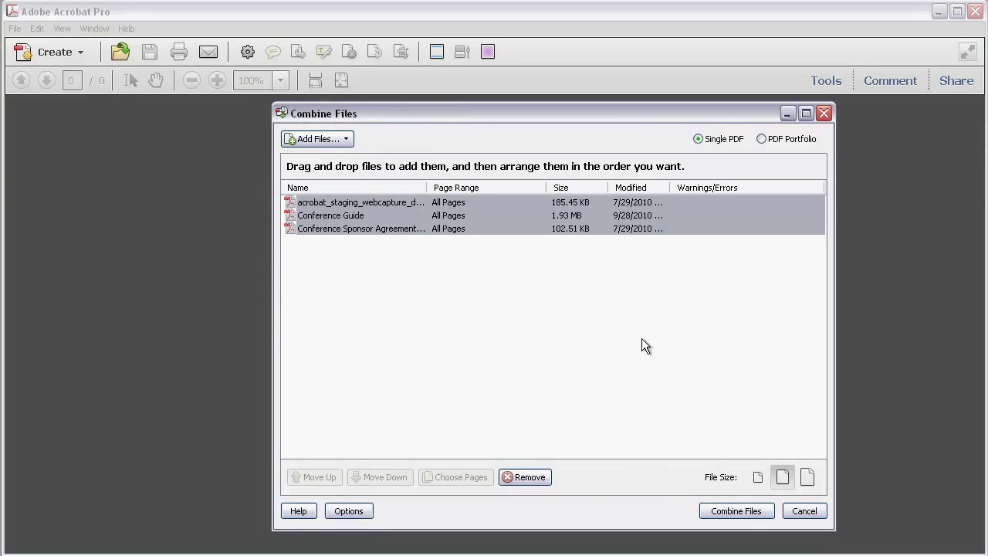
{"action": "left_click", "coordinate": [723, 516]}
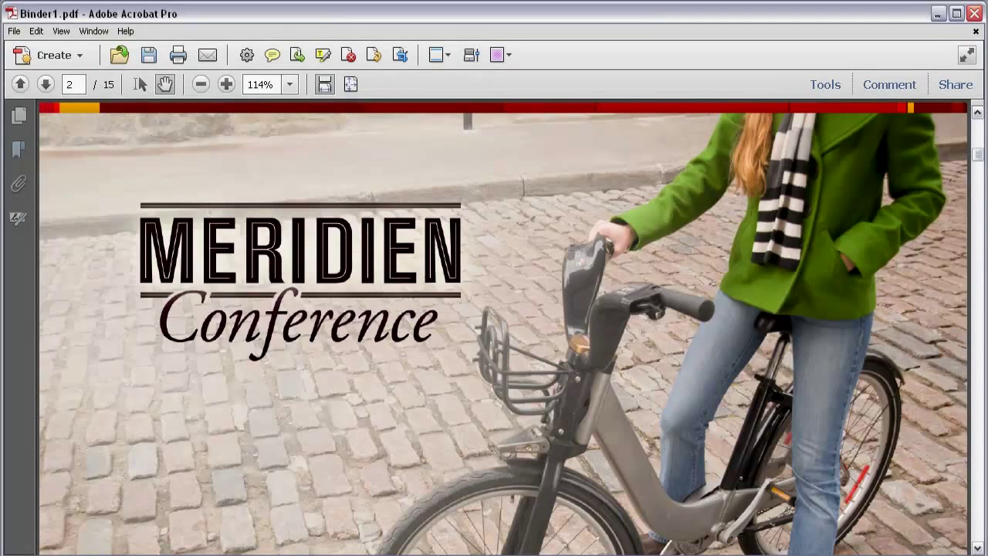
Visit the web capture, sponsor agreement and Conference Guide bookmarks, then close Binder1.pdf unsaved.
{"action": "left_click", "coordinate": [19, 150]}
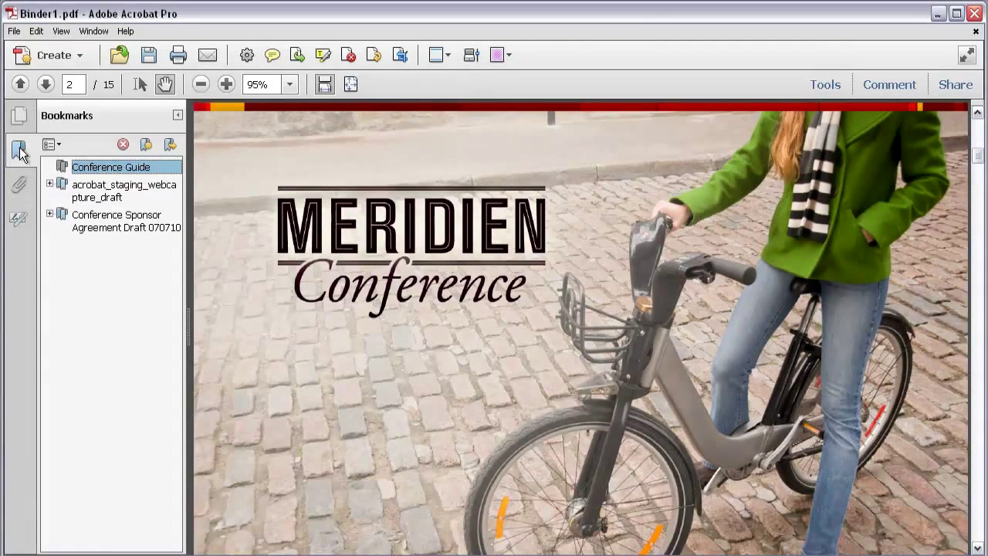
{"action": "left_click", "coordinate": [112, 187]}
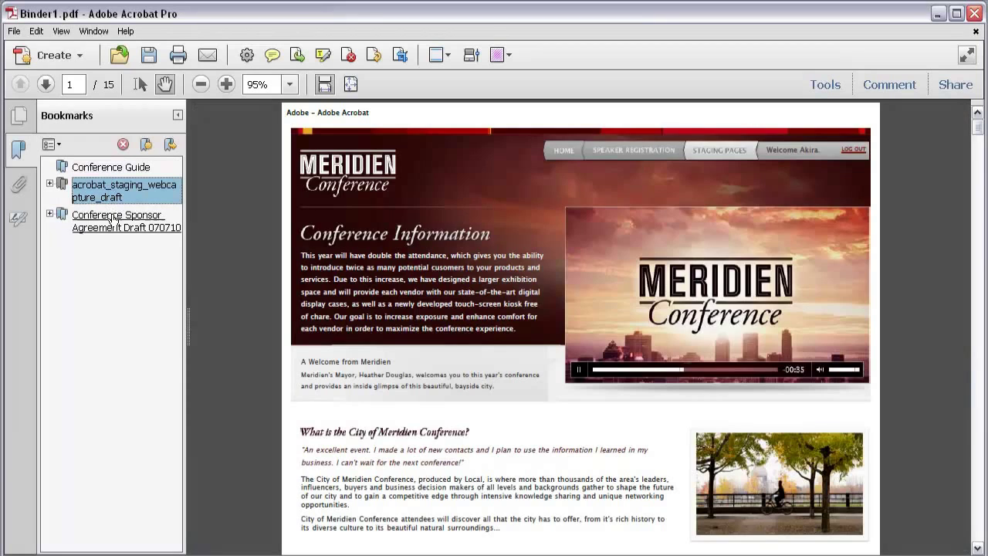
{"action": "left_click", "coordinate": [114, 219]}
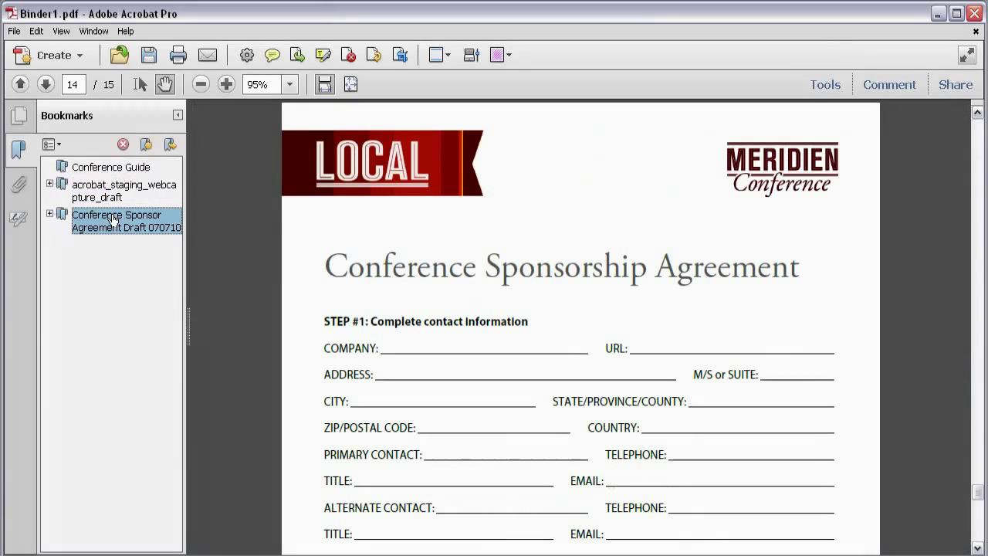
{"action": "left_click", "coordinate": [133, 168]}
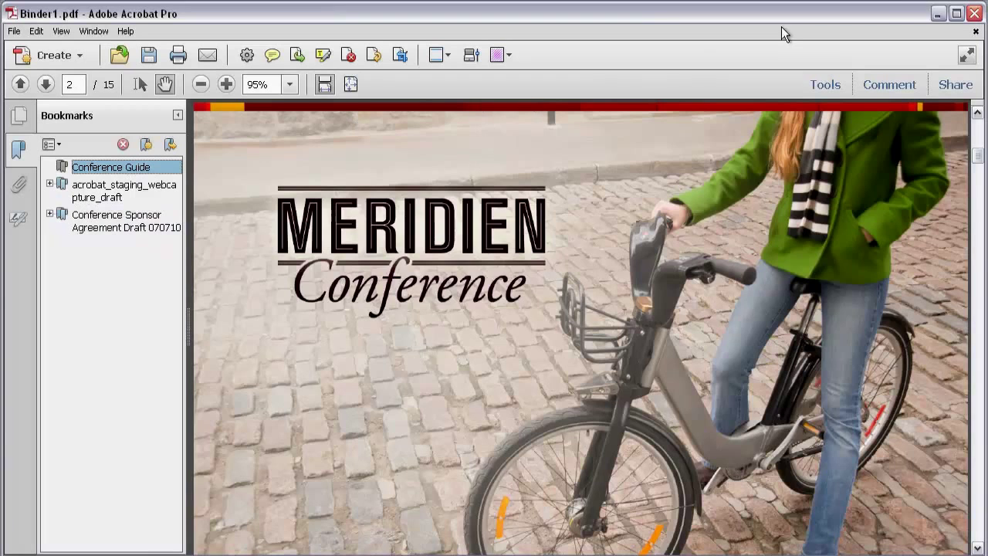
{"action": "left_click", "coordinate": [977, 33]}
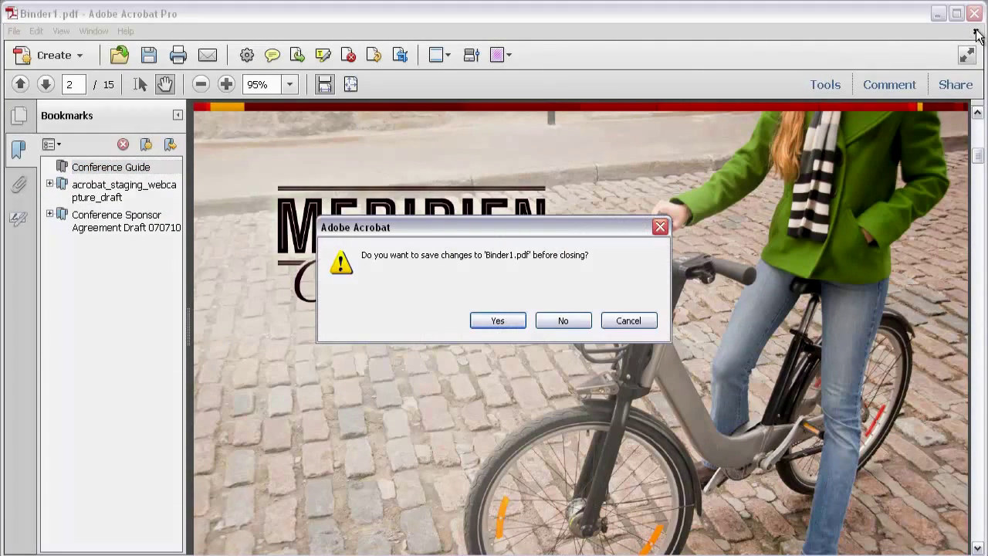
{"action": "left_click", "coordinate": [563, 321]}
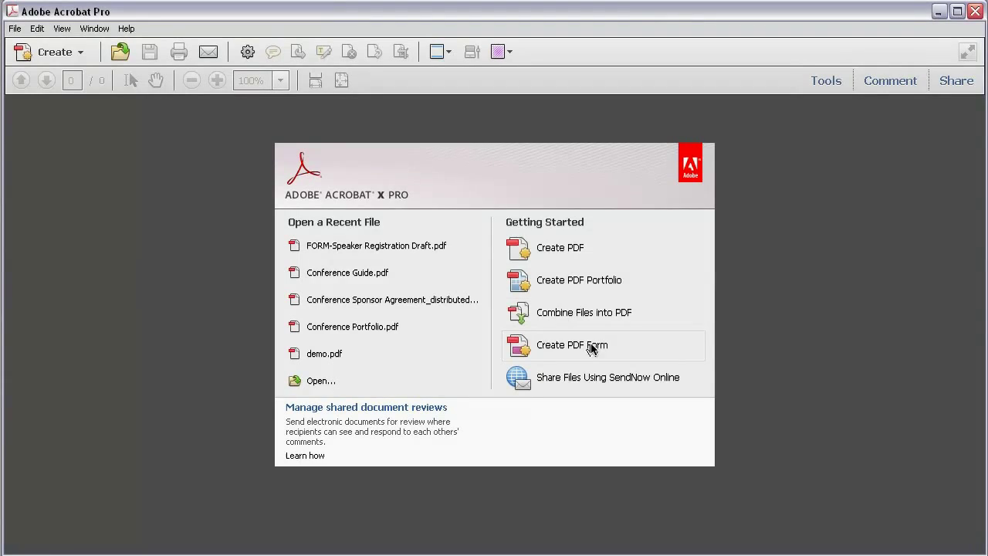
Start a form from an existing file and pick FORM-Speaker Registration Draft.pdf.
{"action": "left_click", "coordinate": [591, 347]}
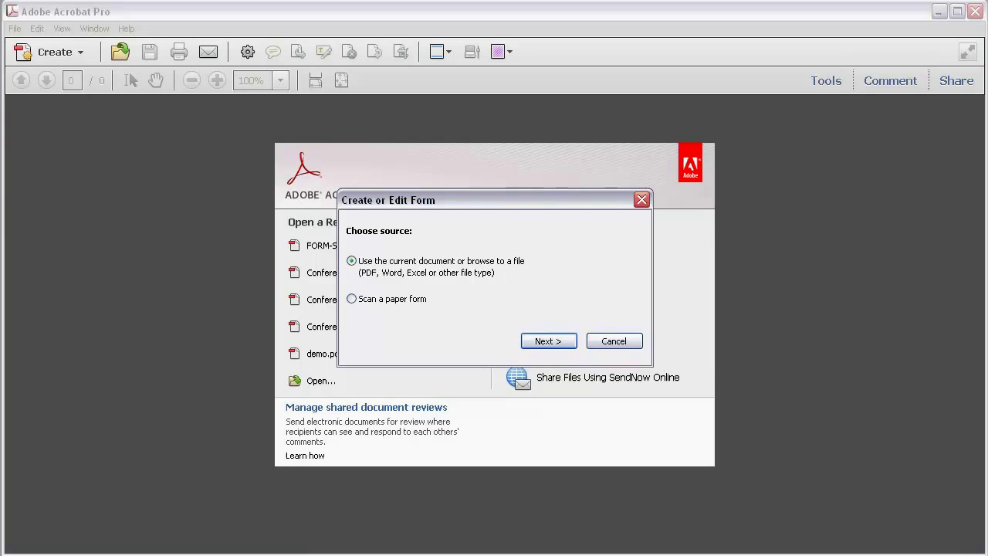
{"action": "left_click", "coordinate": [546, 341]}
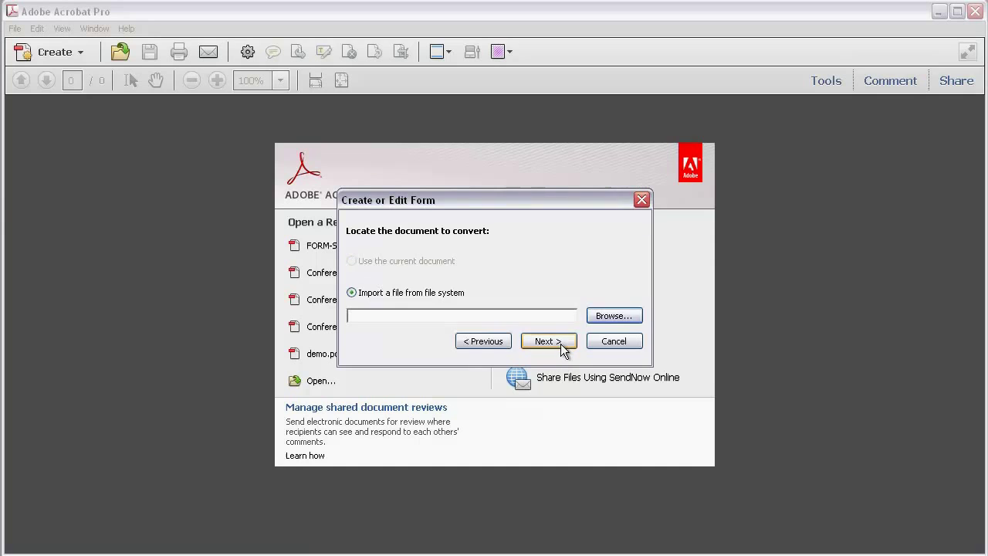
{"action": "left_click", "coordinate": [624, 317]}
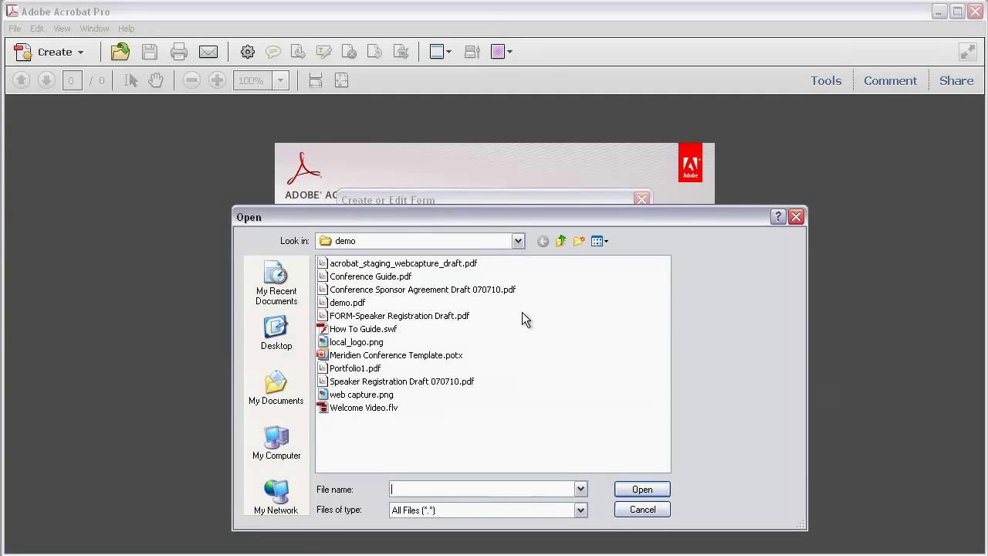
{"action": "left_click", "coordinate": [462, 318]}
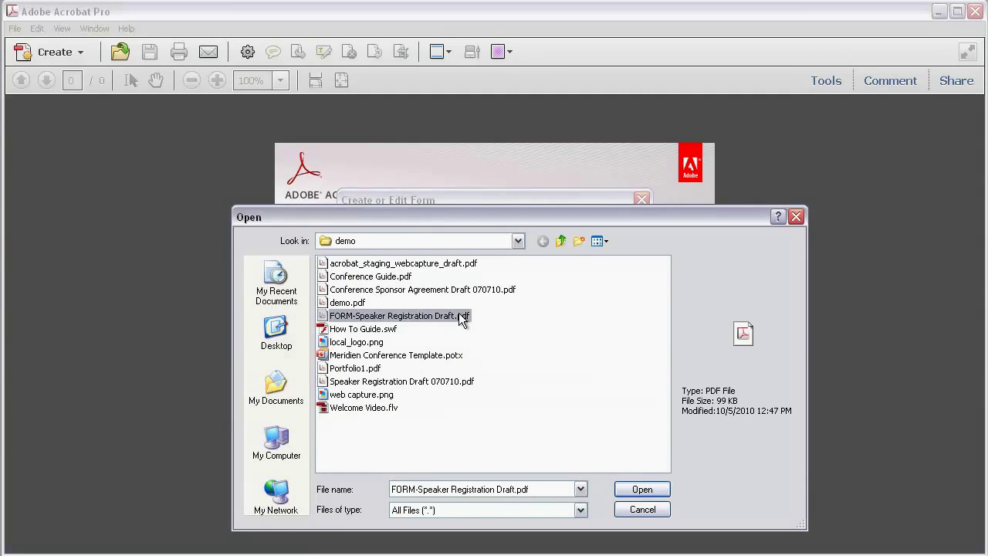